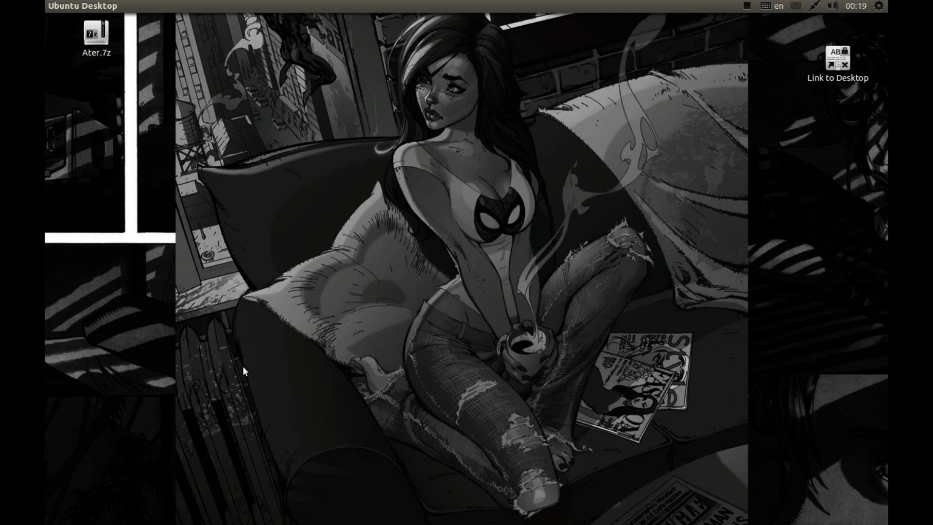
Bring the PlayOnLinux downloads page forward and close the Gokickoff tab.
drag(292, 235, 341, 280)
mouse_move(45, 146)
click(50, 107)
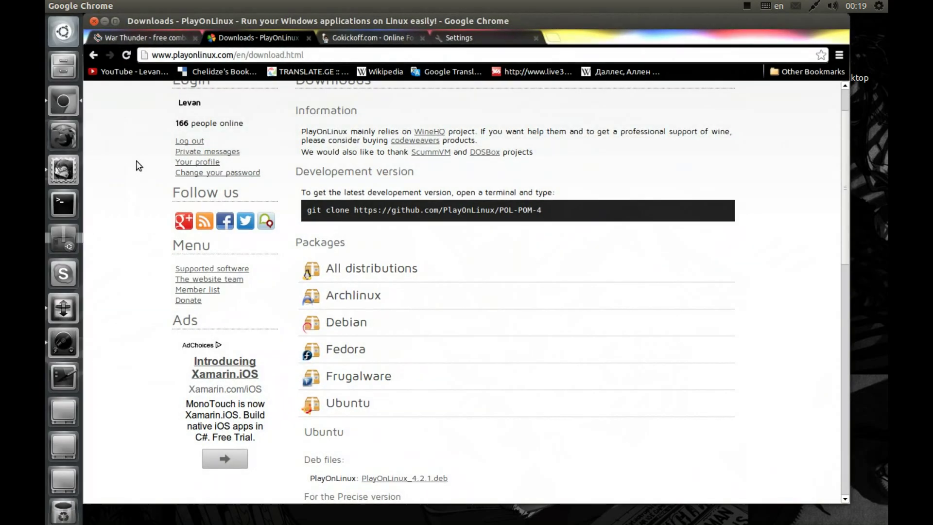
scroll(163, 184, up, 2)
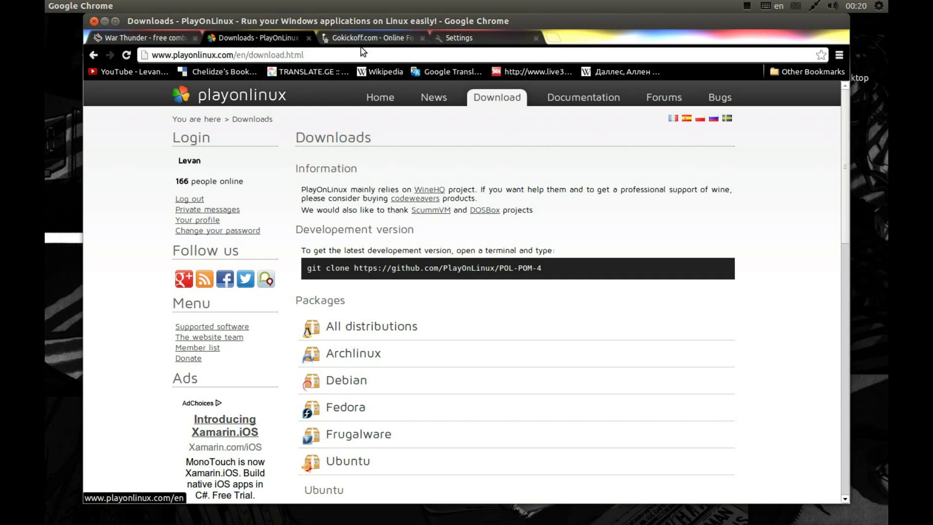
click(420, 37)
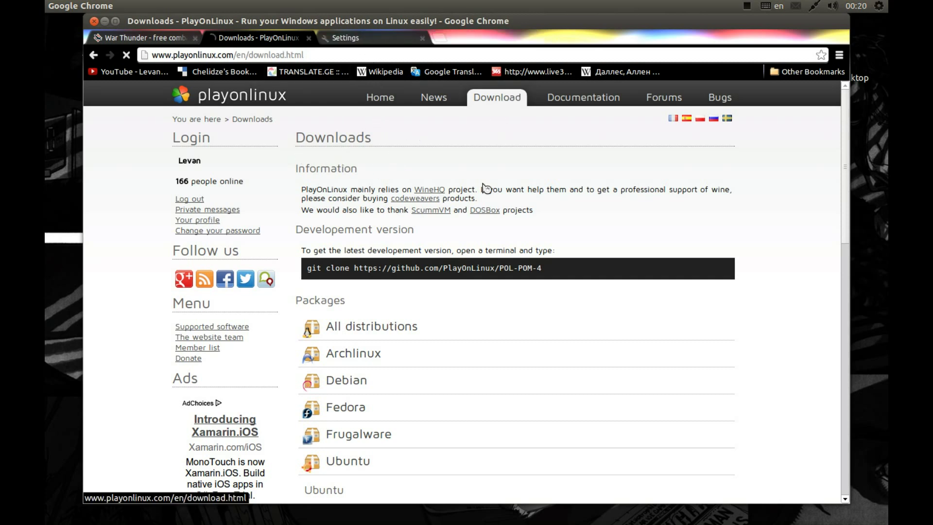
scroll(484, 203, down, 2)
scroll(407, 218, down, 3)
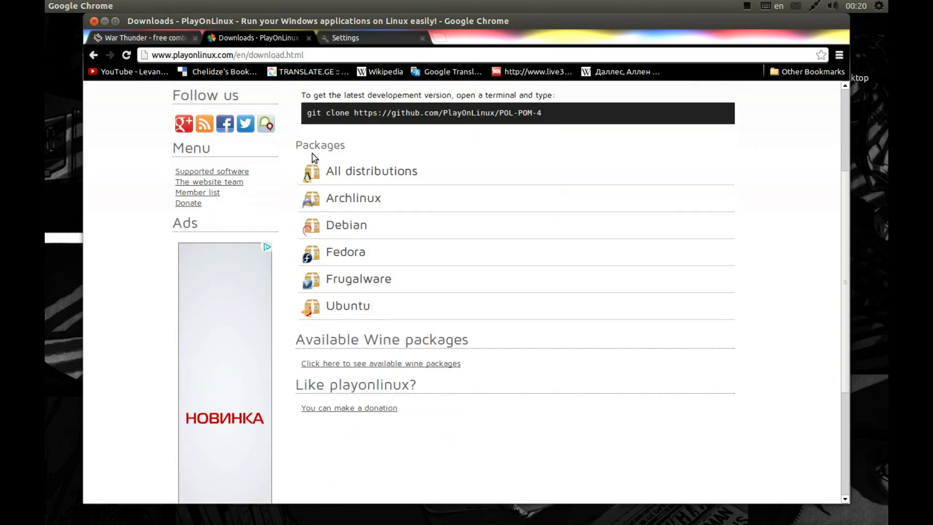
Expand the Ubuntu instructions, select the PlayOnLinux_4.2.1.deb link, and minimize the browser.
click(358, 315)
scroll(379, 291, down, 4)
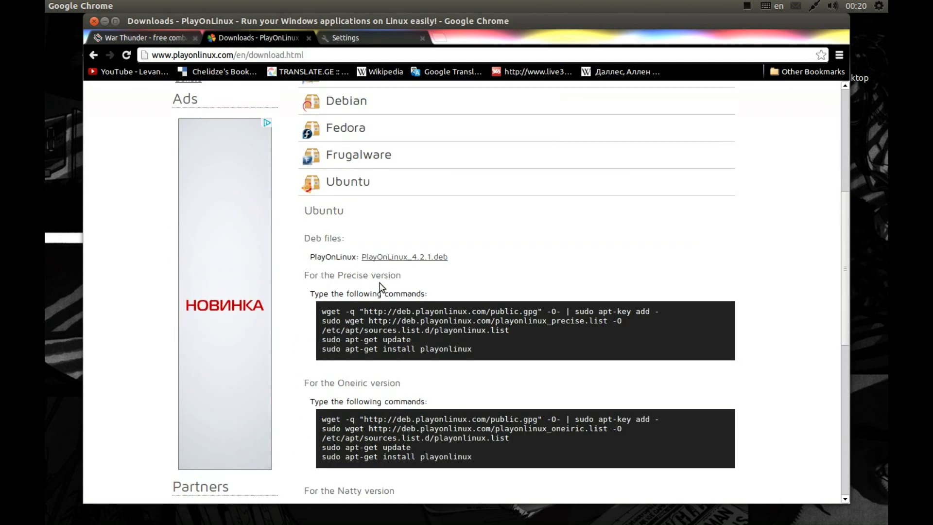
mouse_move(357, 257)
mouse_down()
mouse_move(462, 256)
mouse_move(411, 263)
mouse_up()
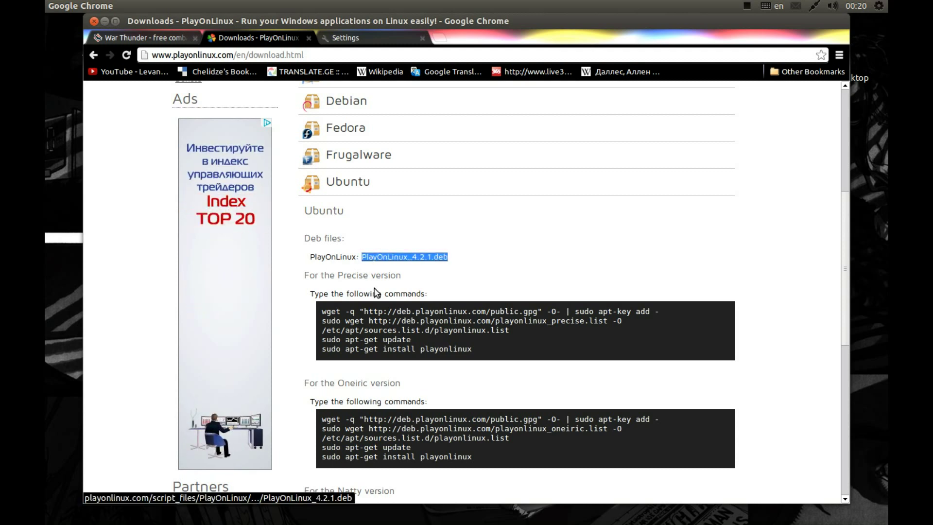
click(104, 20)
click(50, 36)
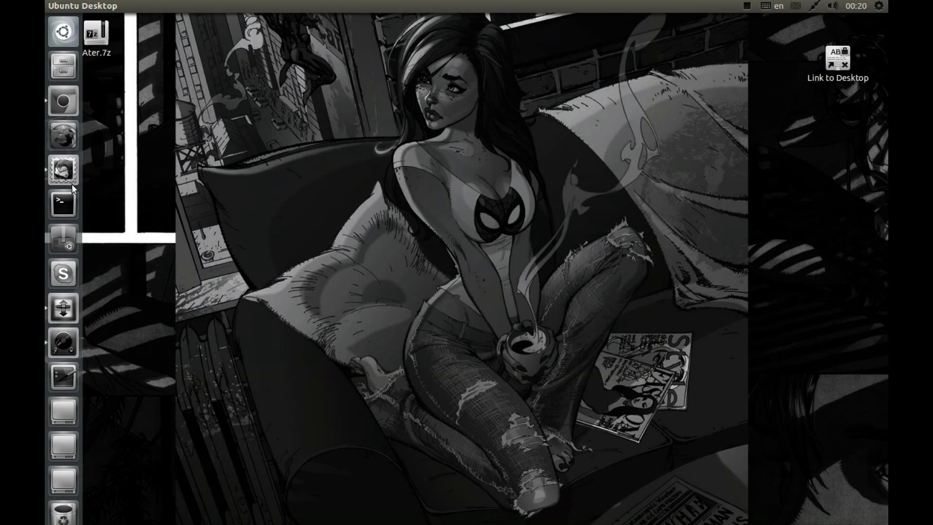
Run playonlinux in a new terminal, then close the terminal.
click(71, 198)
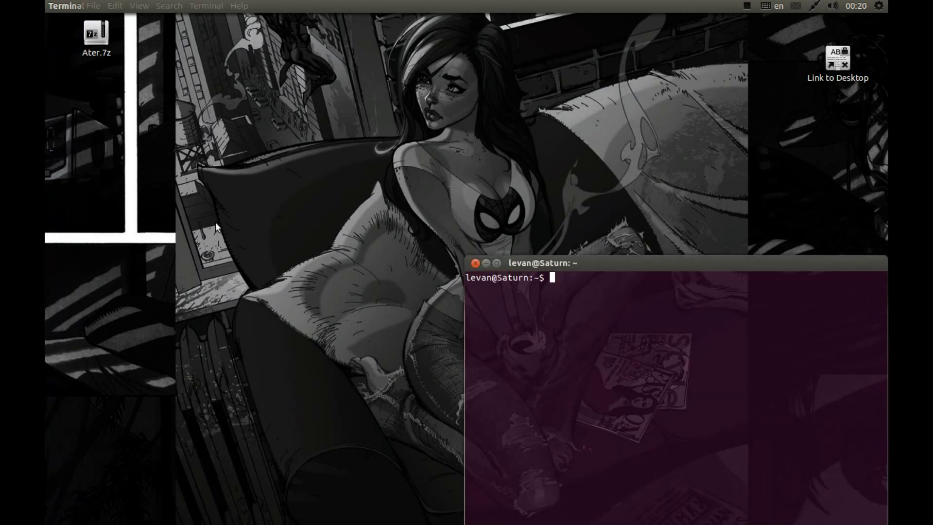
text(playonlinux)
key(Return)
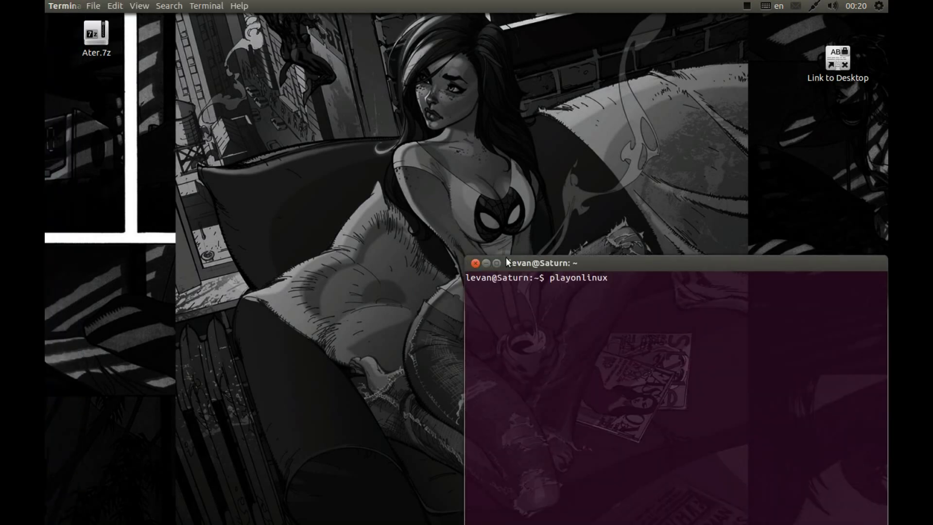
click(475, 262)
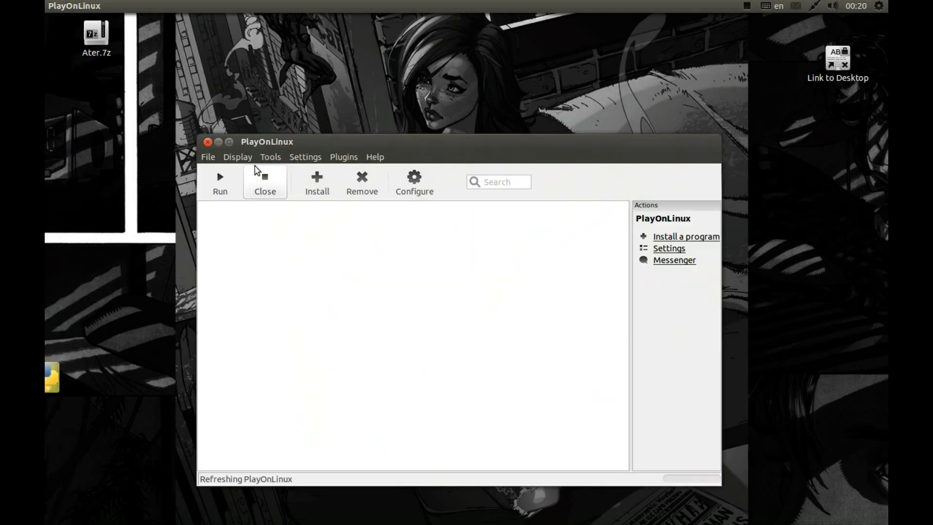
From Tools > Manage Wine versions, install Wine 1.6-rc3 from the x86 list.
drag(301, 146, 289, 149)
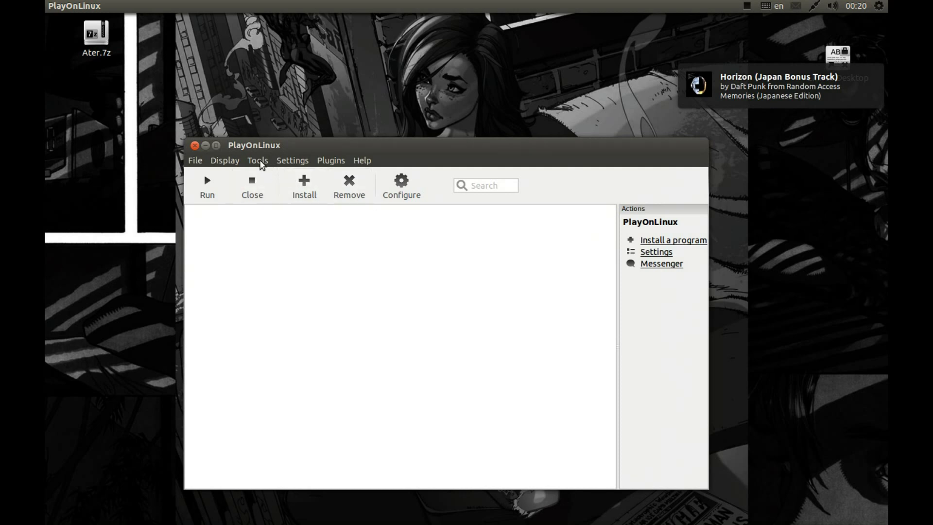
click(259, 161)
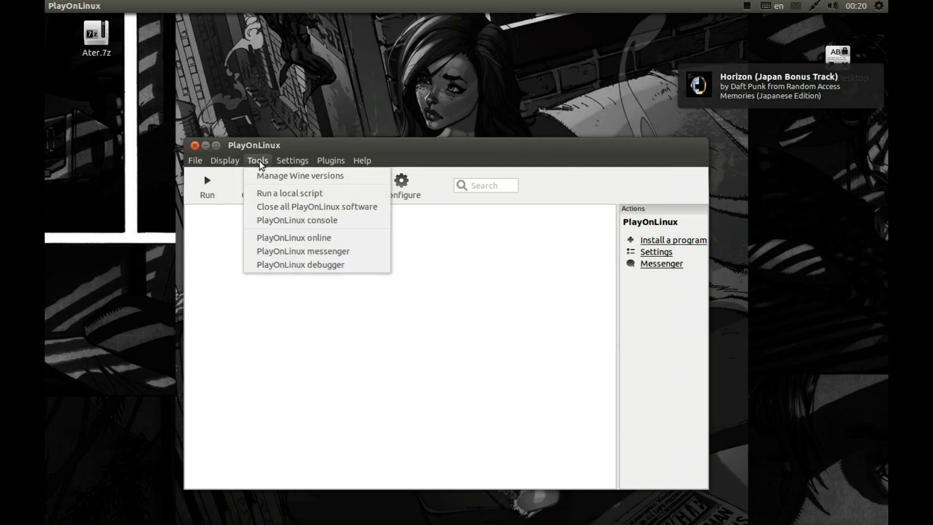
click(261, 175)
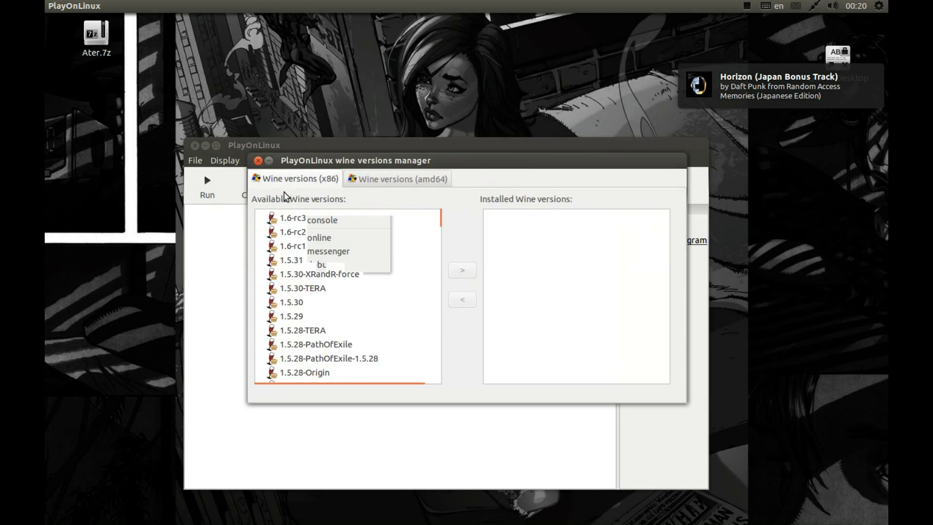
click(278, 217)
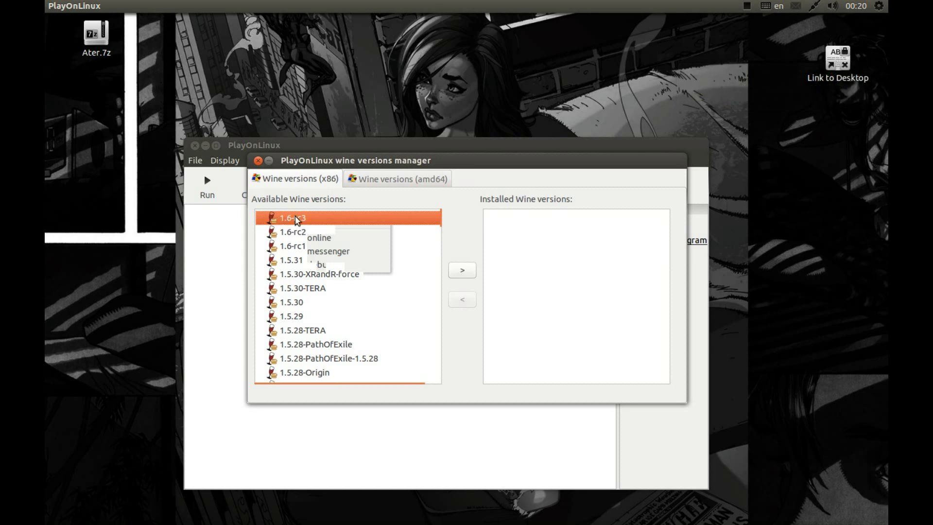
click(304, 183)
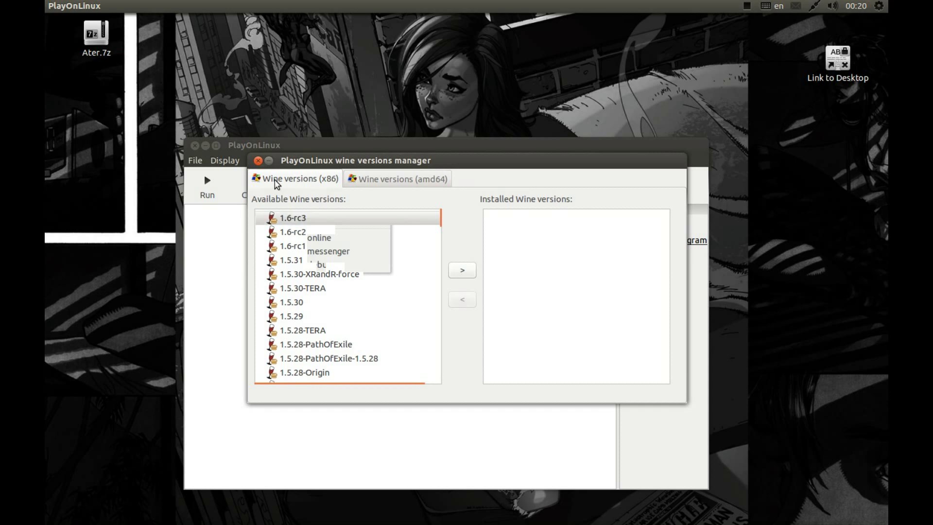
click(322, 220)
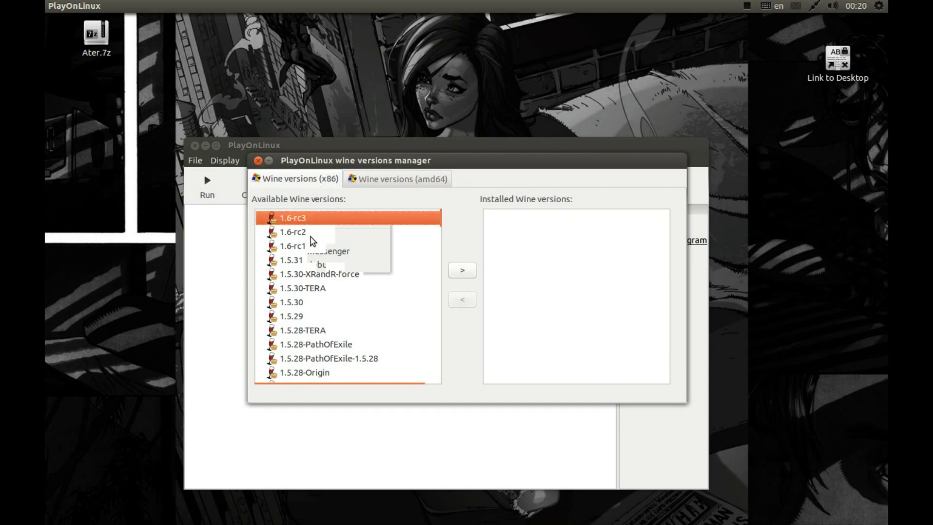
click(462, 270)
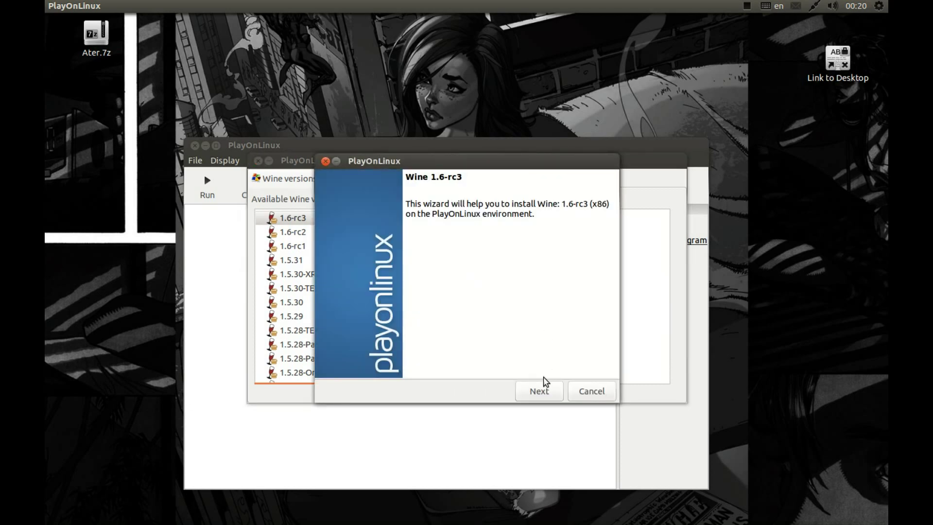
Start the Wine 1.6-rc3 download and switch Chrome to the War Thunder tab.
click(541, 390)
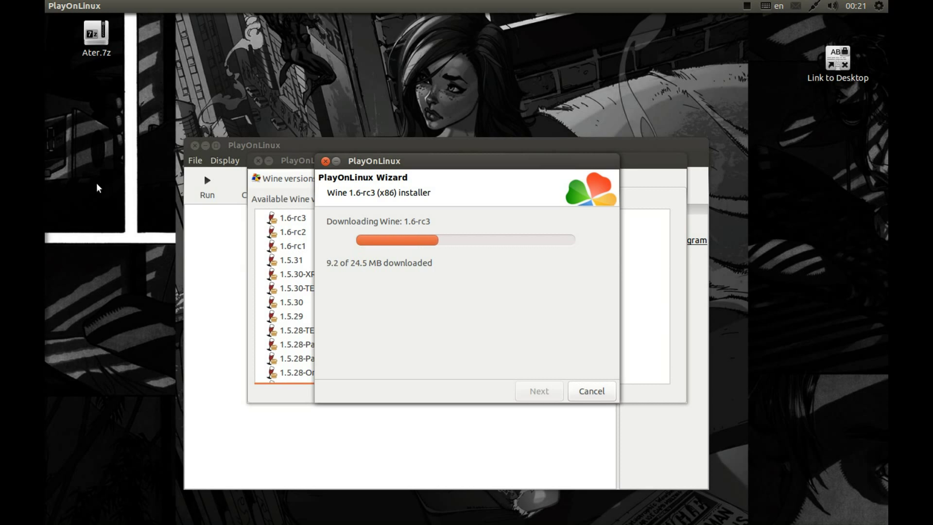
click(63, 84)
click(155, 40)
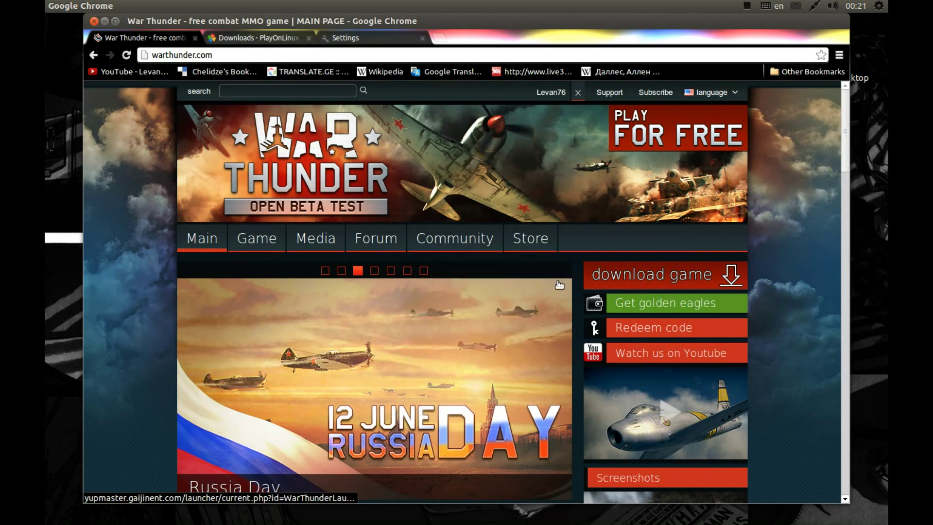
Download and keep the War Thunder launcher, then select wt_launcher on the desktop.
click(636, 136)
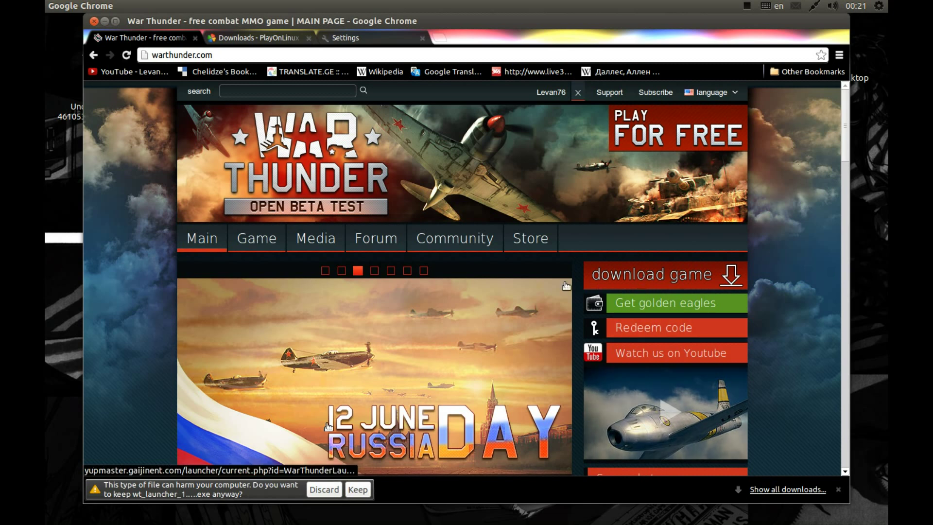
click(360, 490)
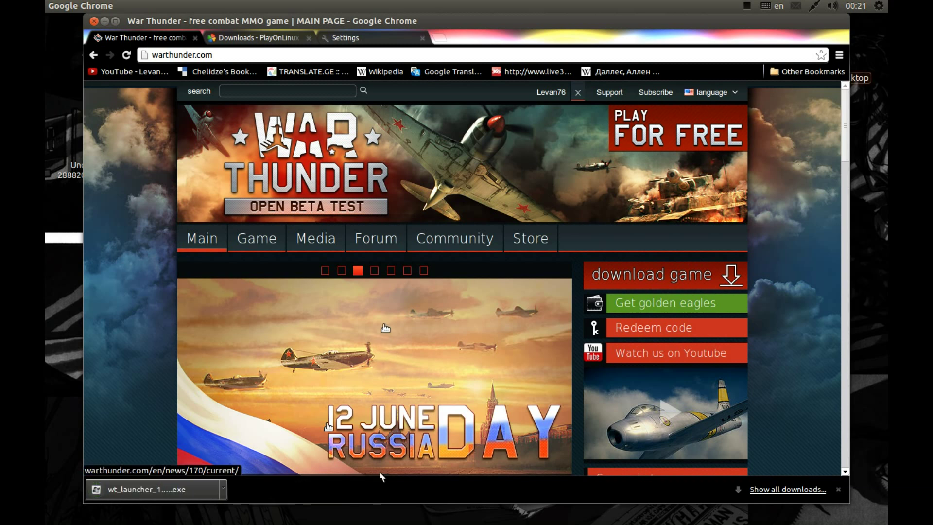
click(107, 21)
click(105, 105)
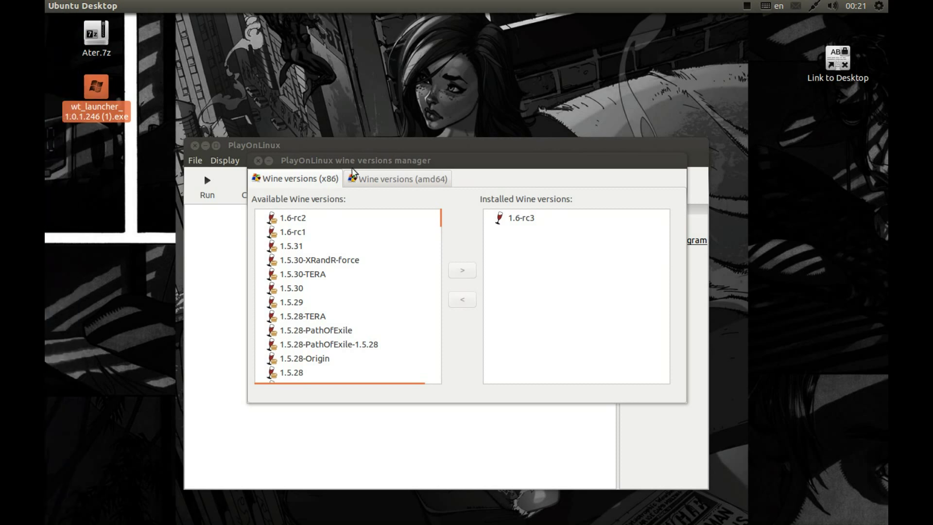
Close the Wine versions manager and open Configure to list the virtual drives.
drag(292, 159, 399, 207)
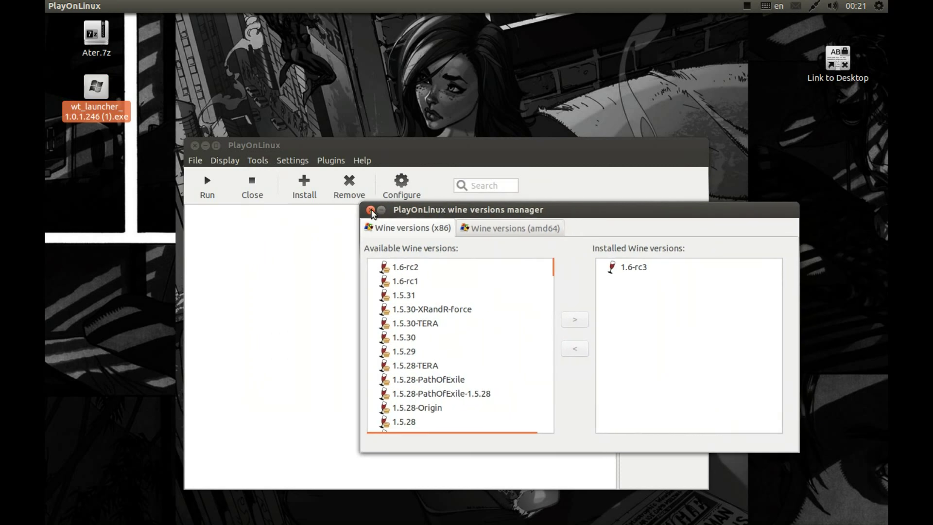
click(367, 209)
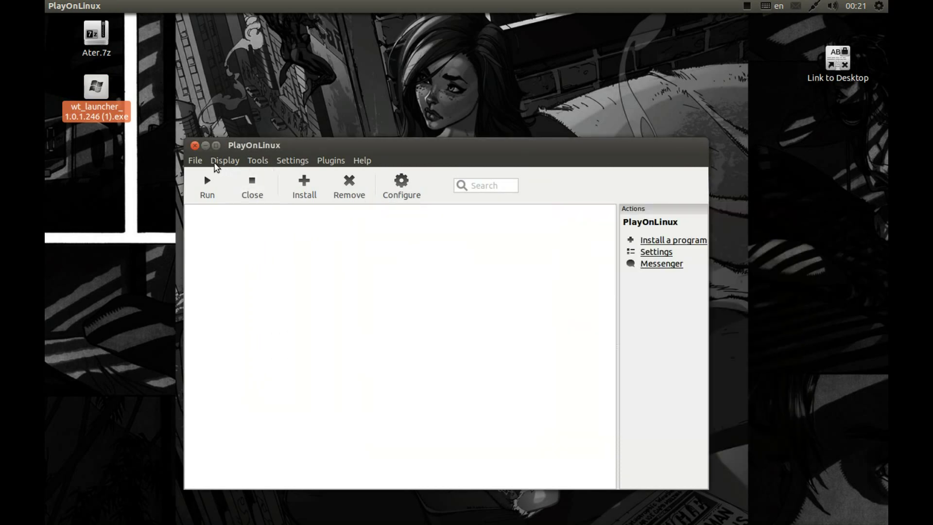
click(402, 188)
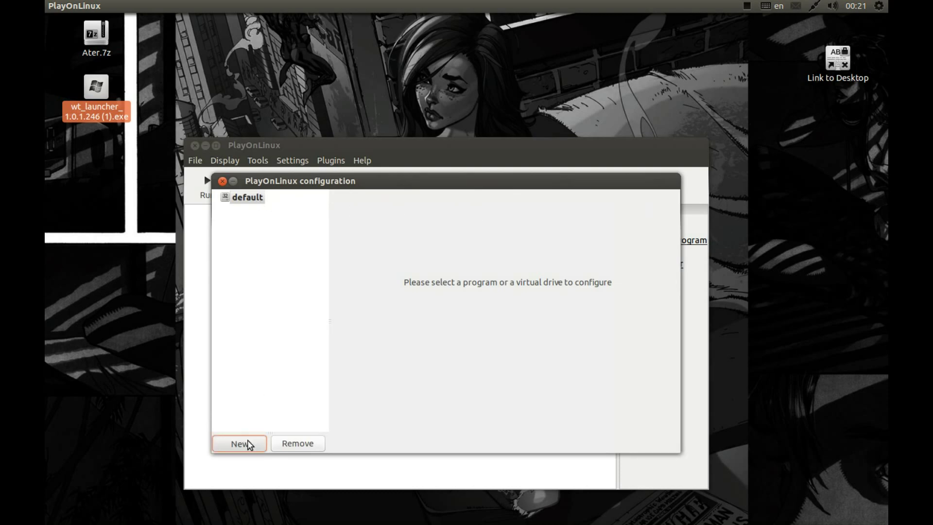
Make a new 32-bit Windows drive on Wine 1.6-rc3 named WT.
click(248, 439)
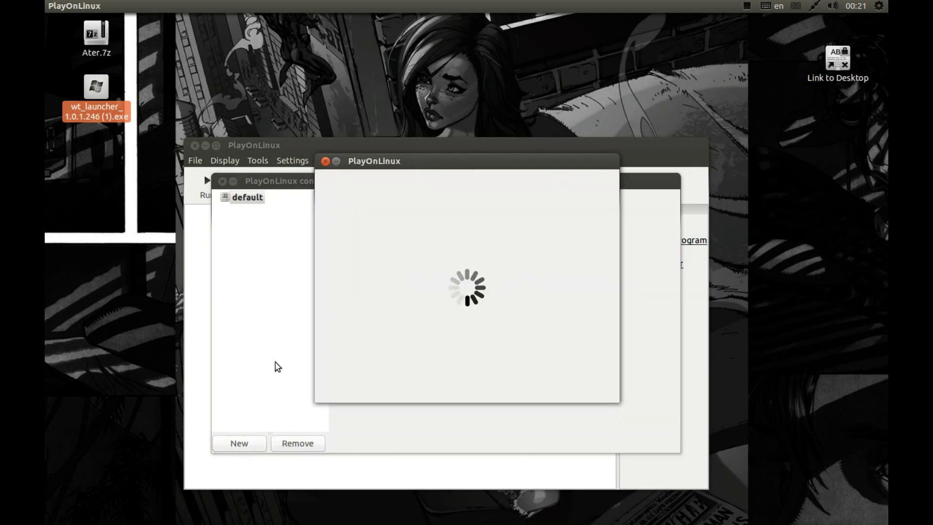
click(538, 392)
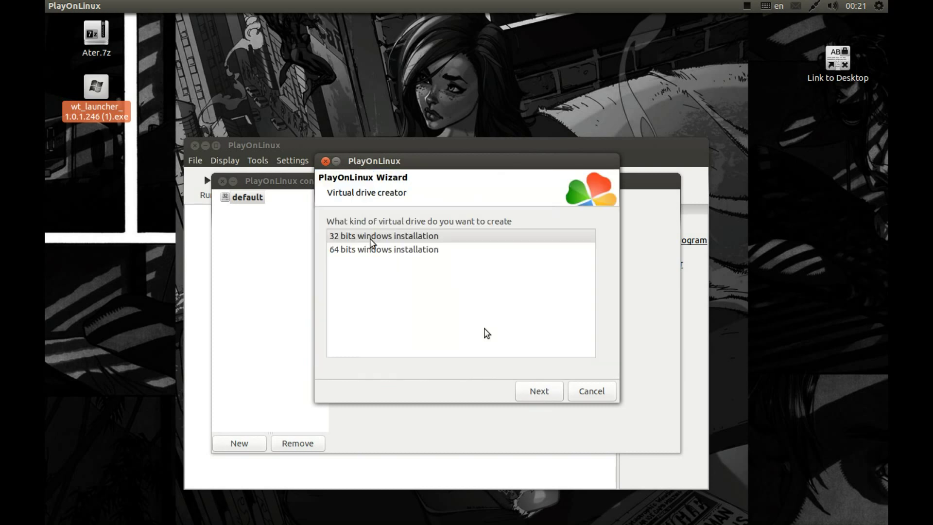
double_click(369, 238)
click(342, 262)
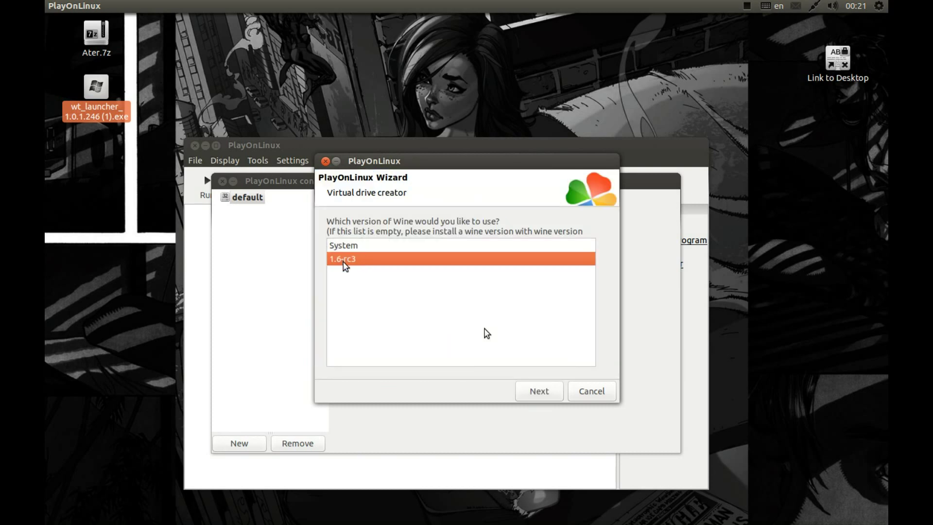
double_click(338, 259)
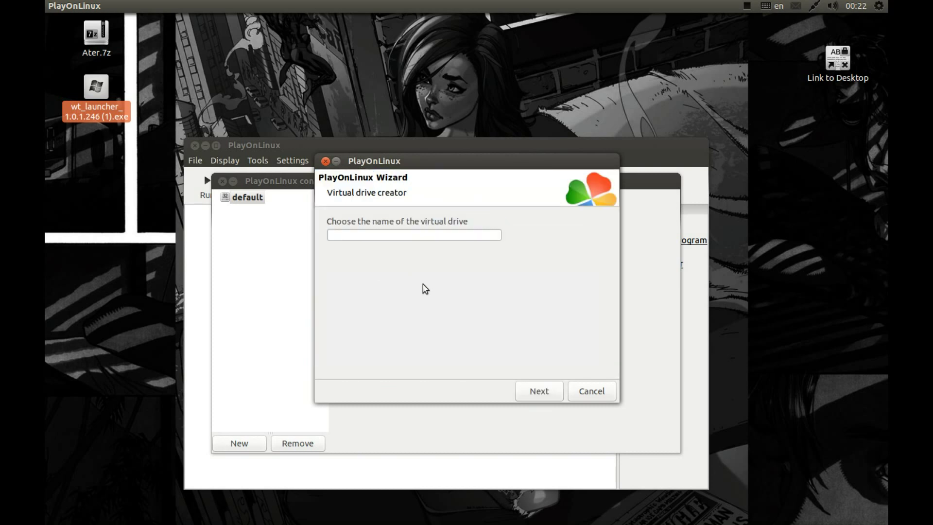
click(380, 235)
text(WT)
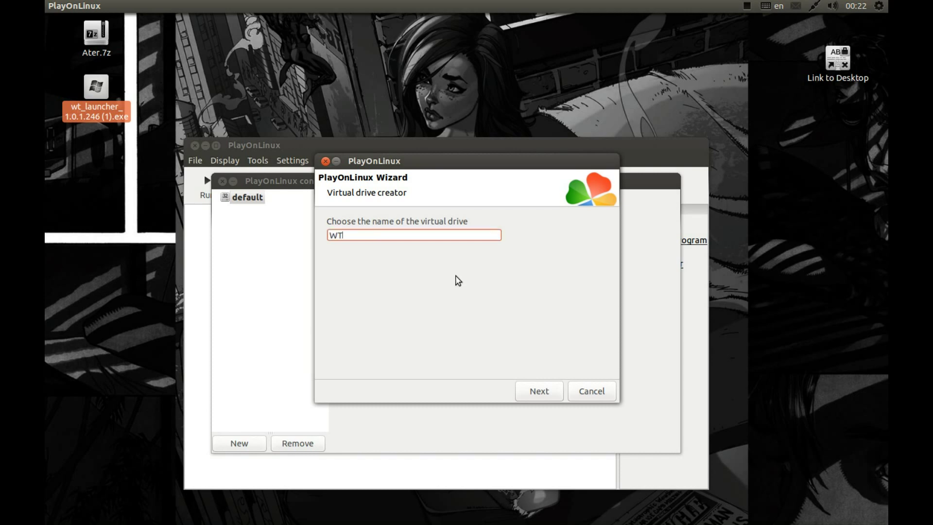
click(540, 394)
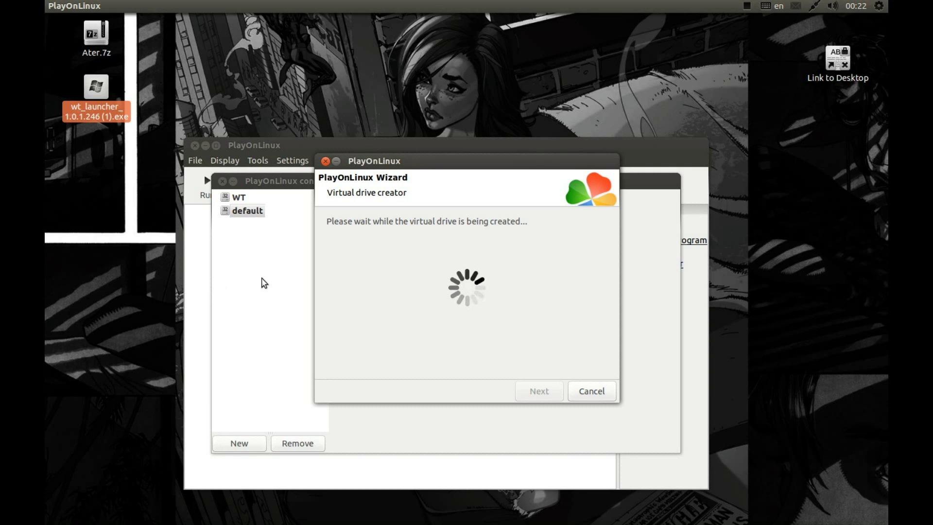
drag(396, 159, 499, 92)
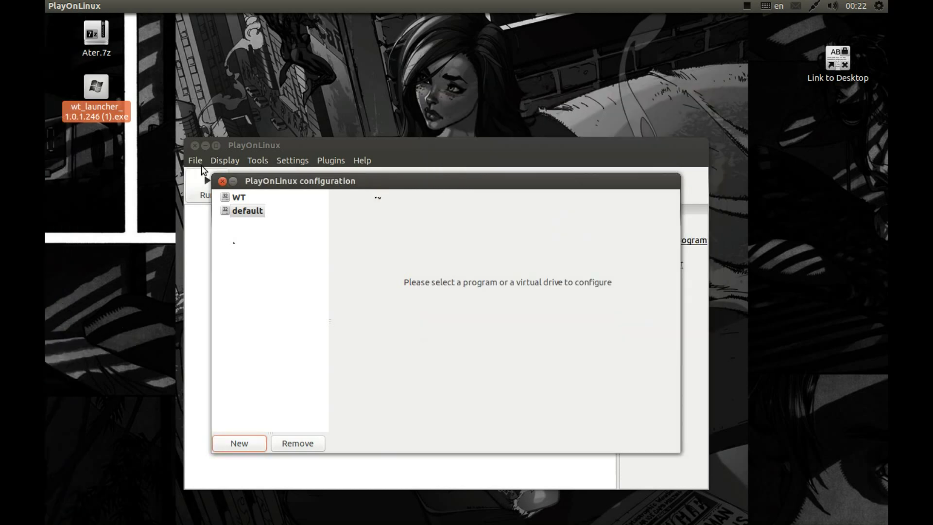
Launch Wine configuration for the WT drive from its Wine tab.
click(232, 198)
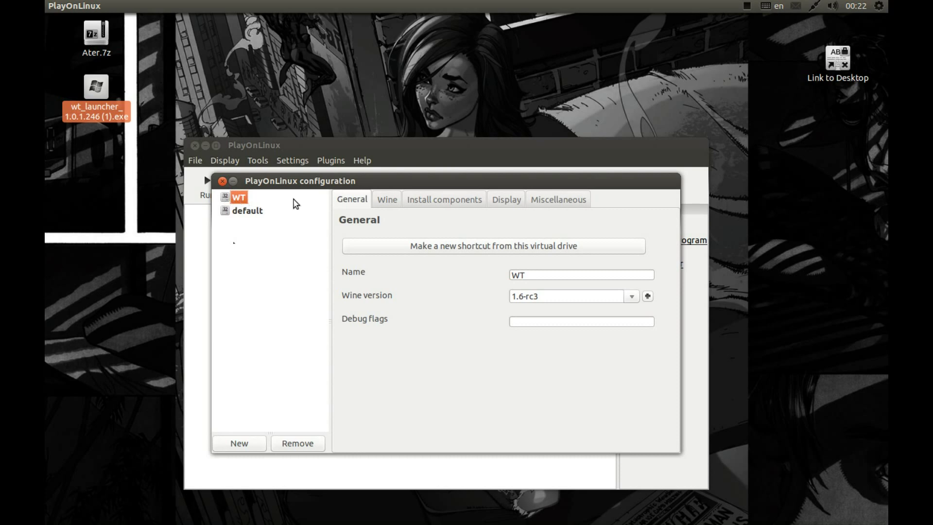
click(388, 205)
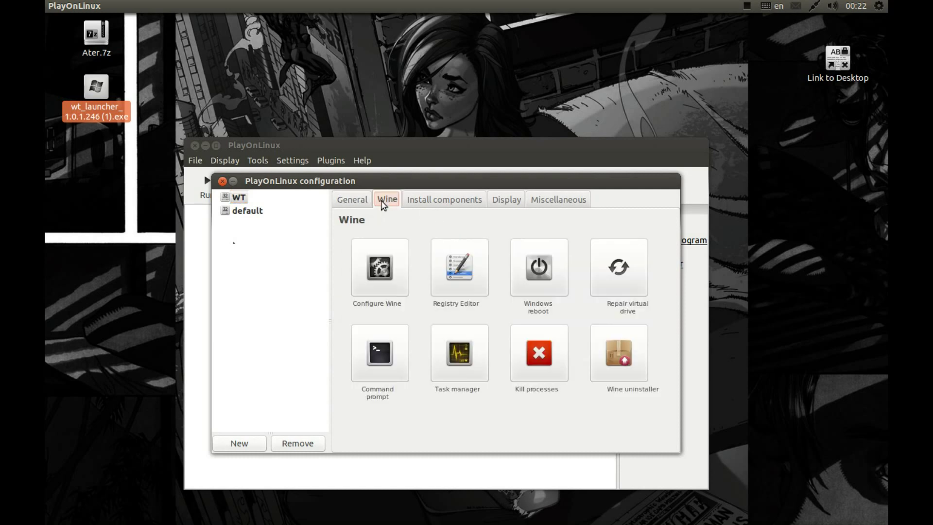
click(378, 263)
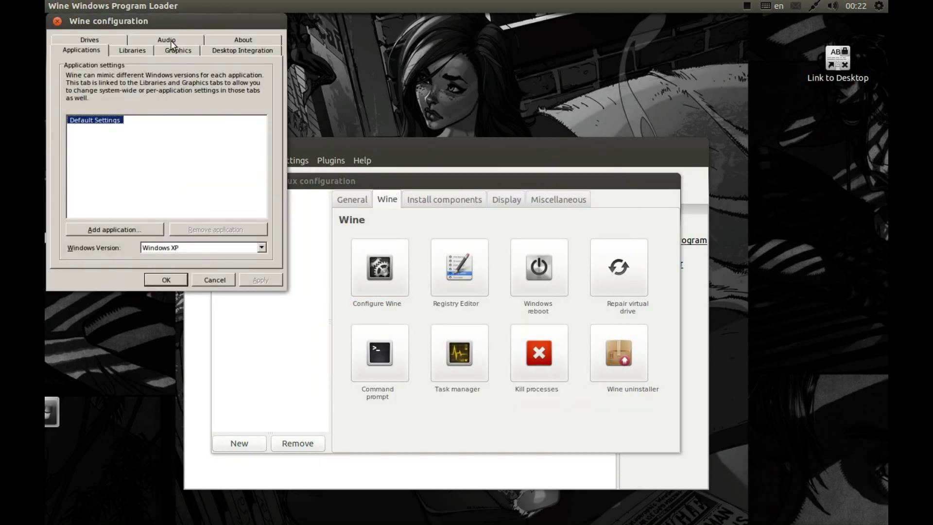
Enable a 1280x720 virtual desktop and full-screen mouse capture, then apply and close.
click(174, 51)
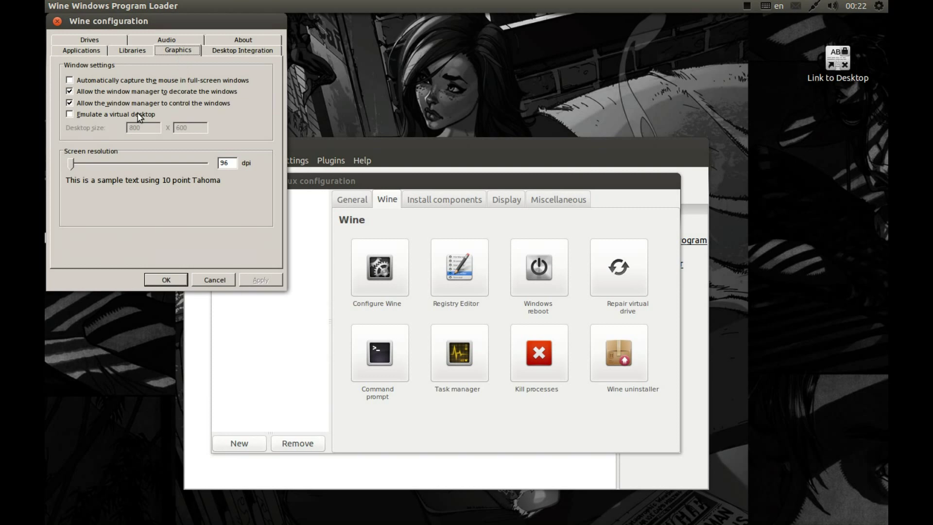
click(96, 114)
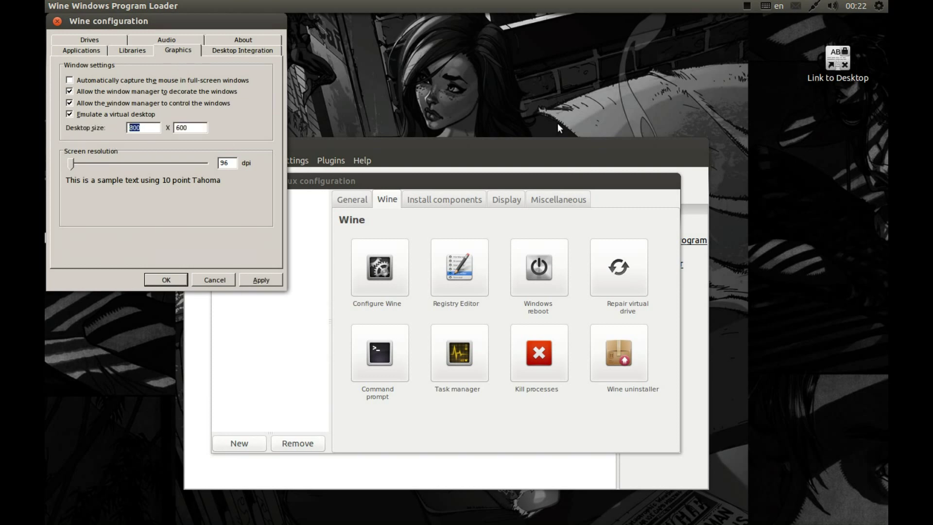
text(128)
text(0)
click(71, 80)
click(256, 282)
click(174, 280)
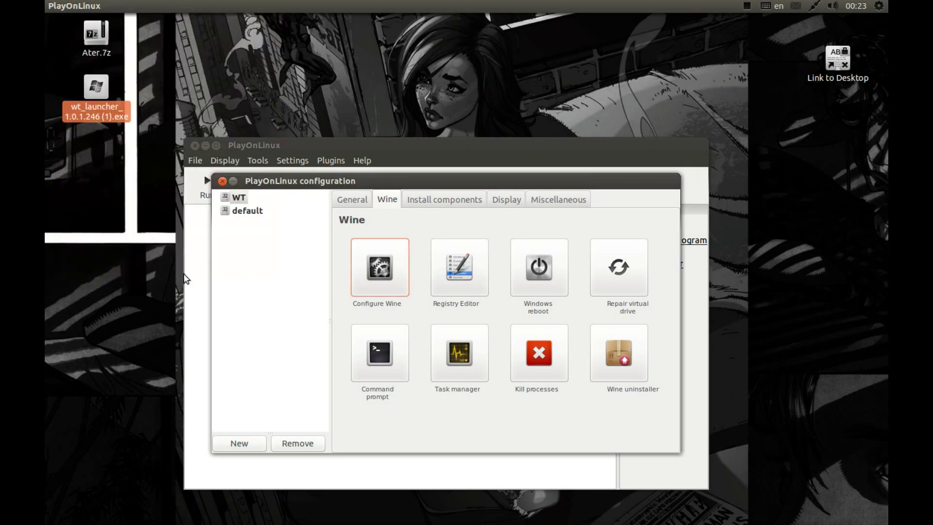
Select the WT drive and show its Display settings.
click(227, 201)
click(110, 89)
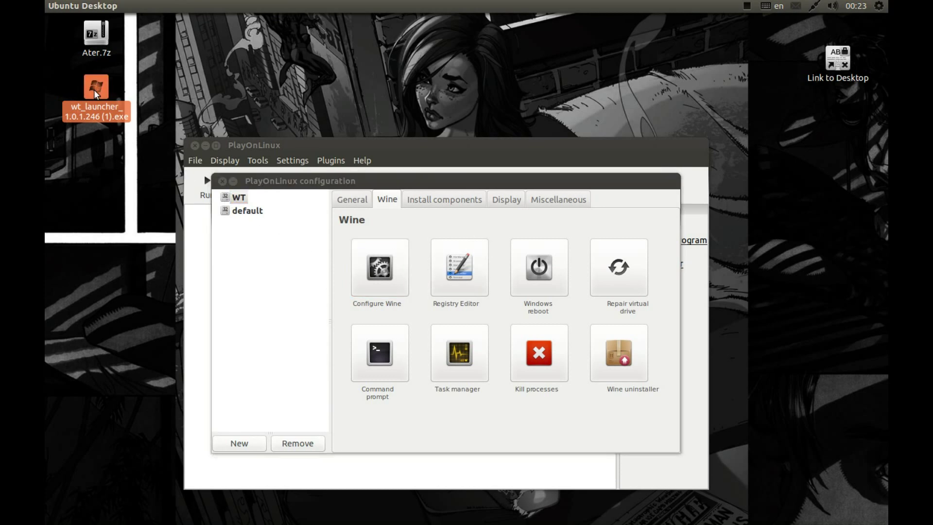
click(232, 198)
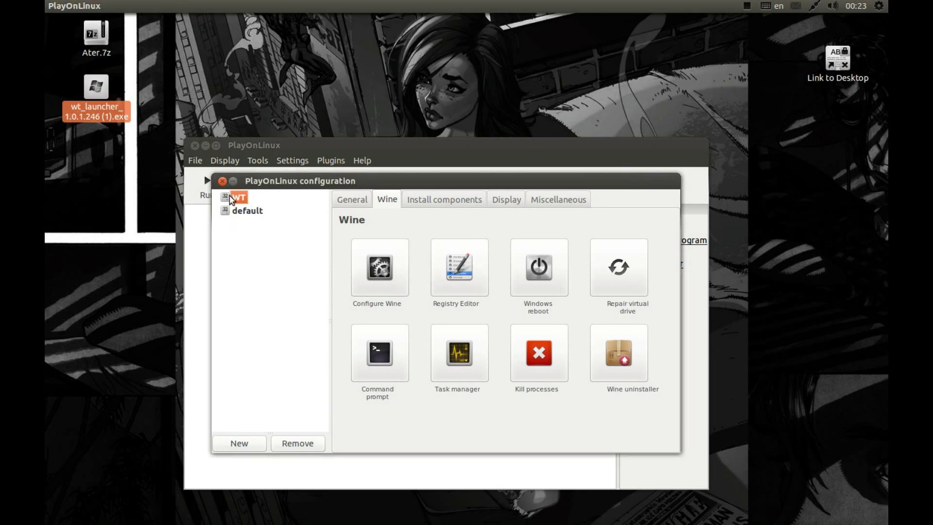
click(551, 201)
click(505, 200)
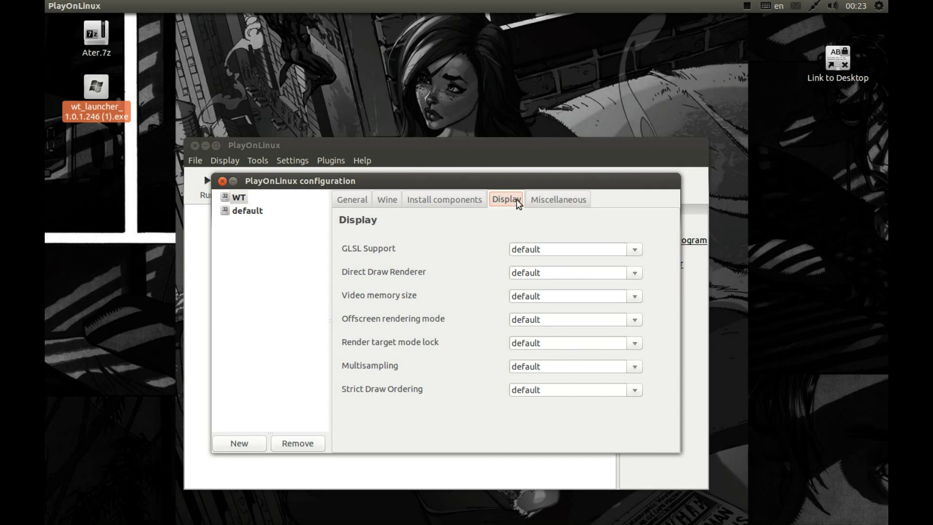
Enable GLSL support, set video memory to 1024, and show Miscellaneous options.
click(634, 249)
click(568, 281)
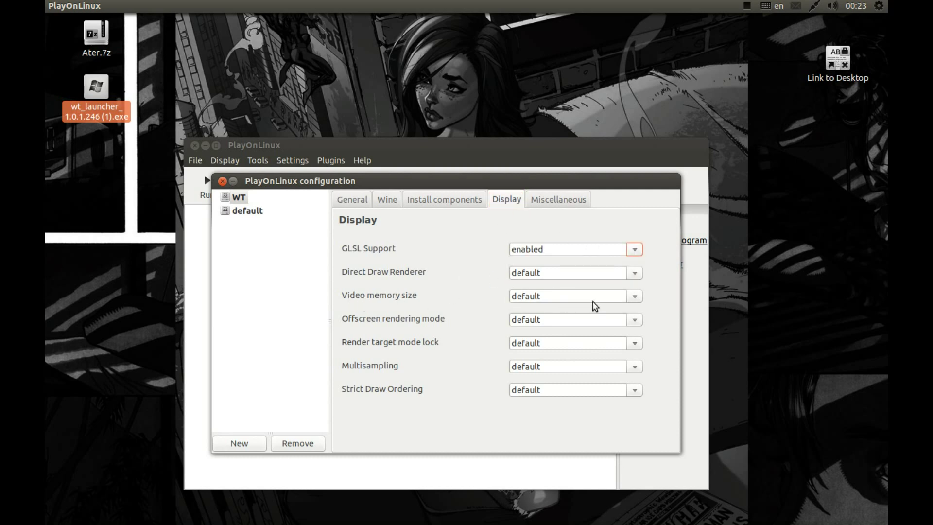
click(637, 296)
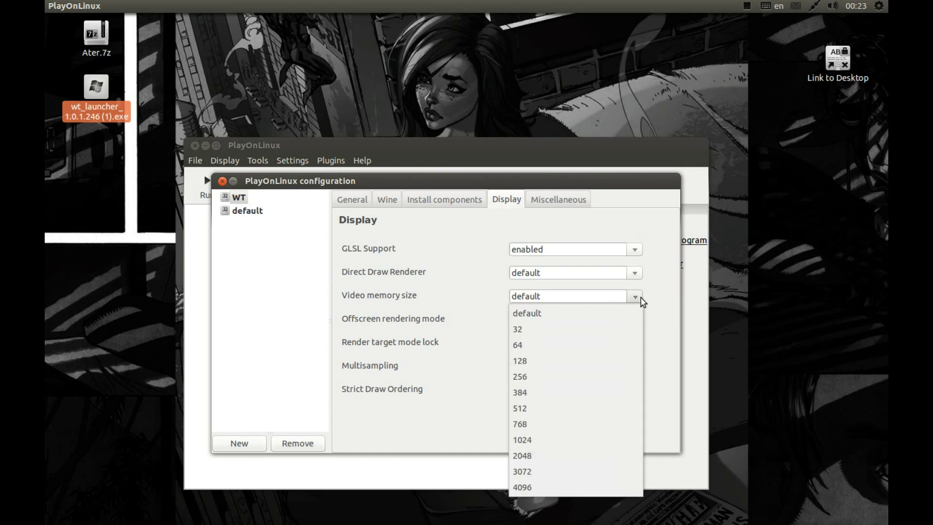
click(586, 439)
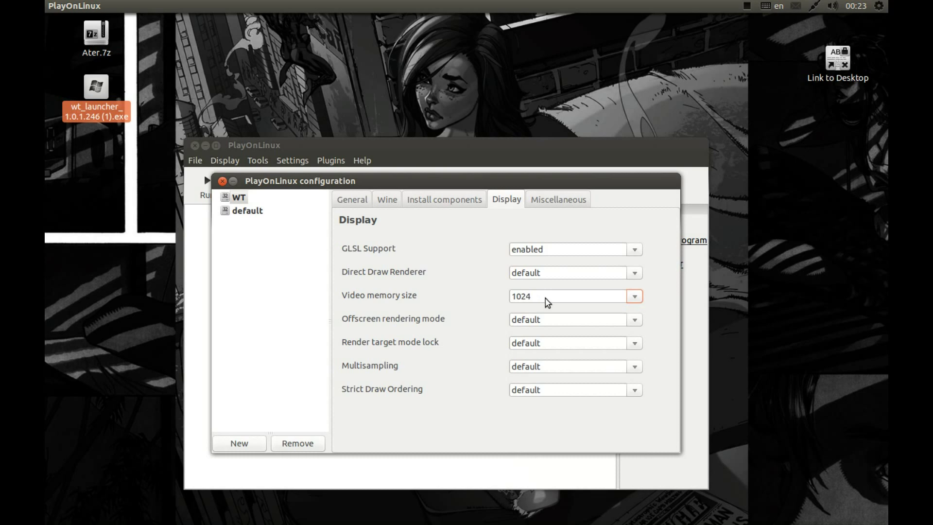
click(568, 195)
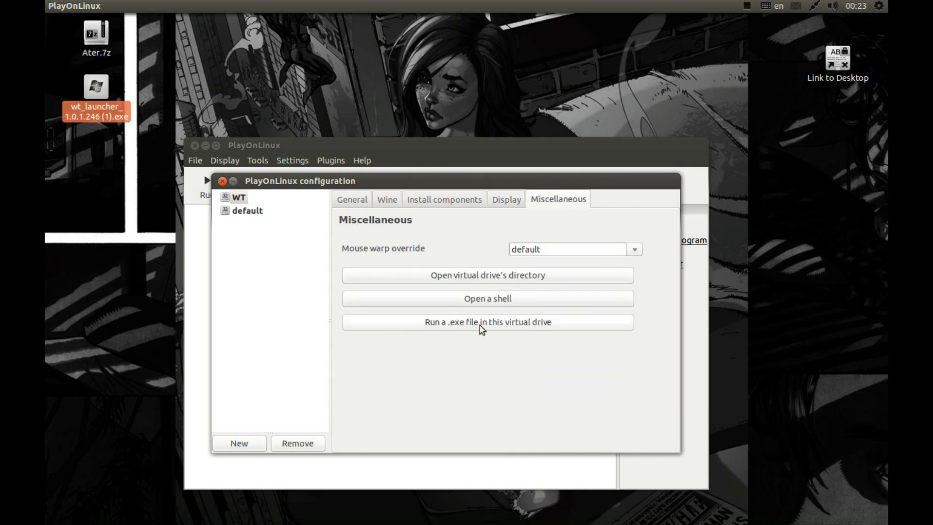
Run the wt_launcher .exe from the Desktop inside the WT drive.
click(551, 324)
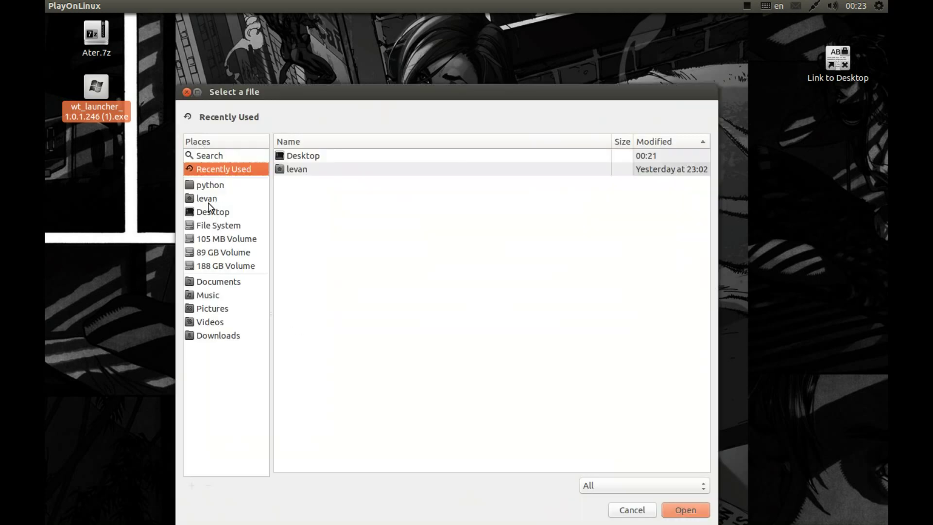
click(212, 210)
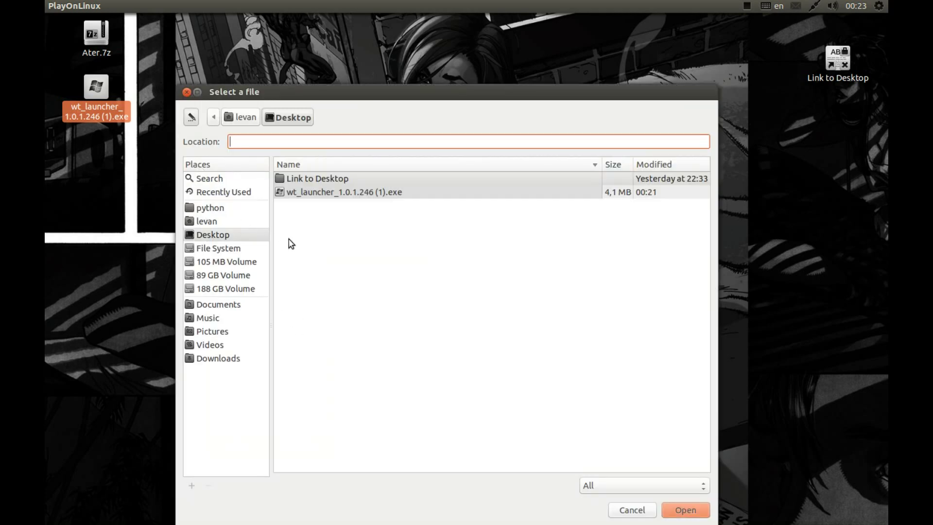
double_click(310, 195)
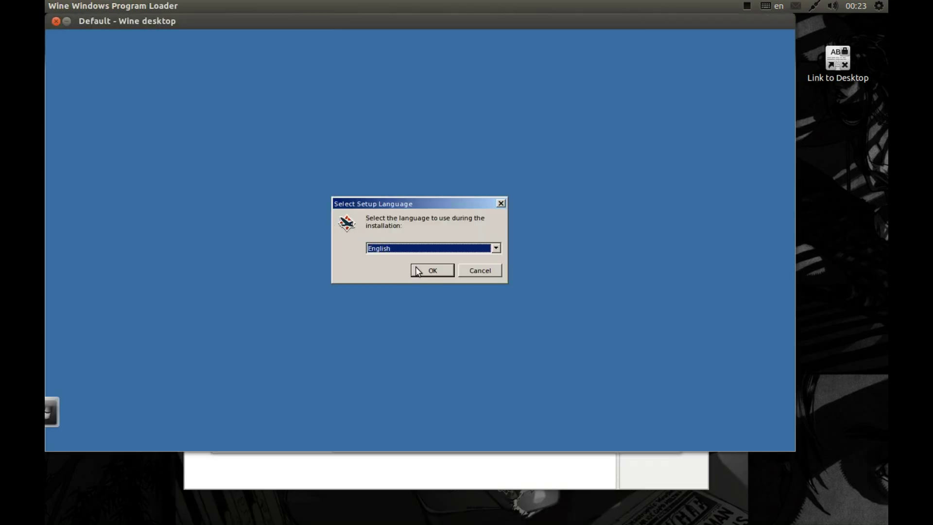
Install the launcher in English with default folders and a desktop icon.
click(429, 269)
click(483, 338)
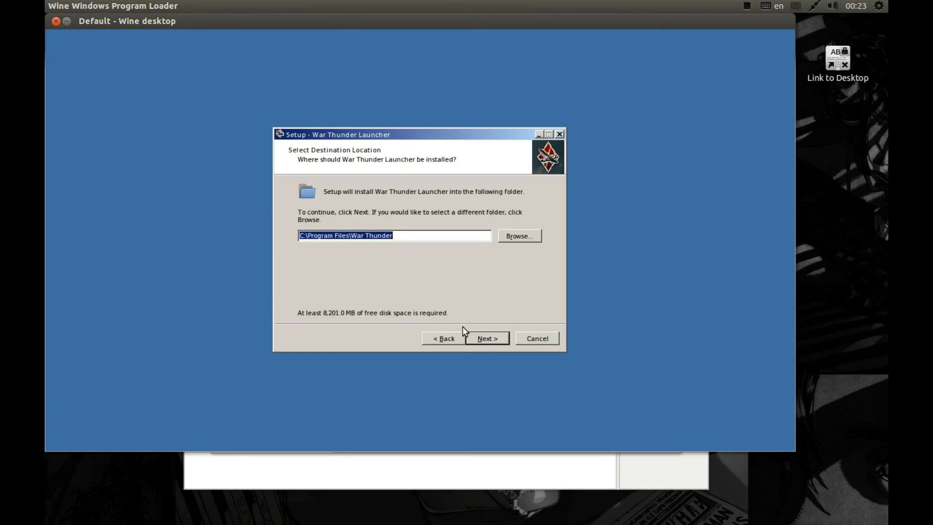
click(489, 339)
click(483, 339)
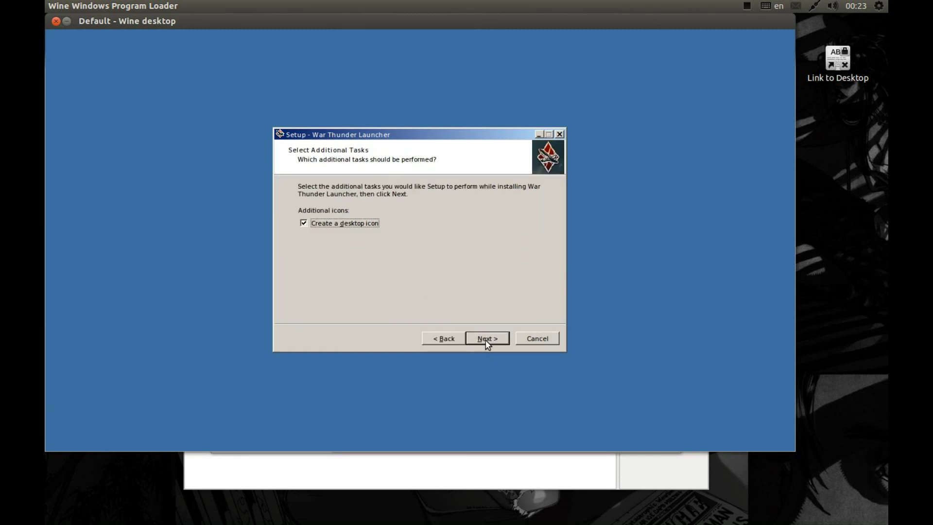
click(493, 341)
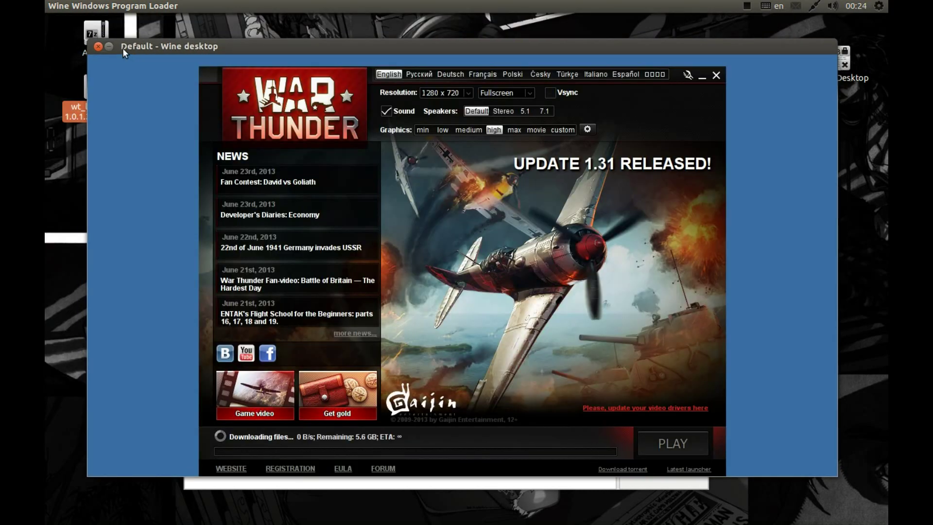
Make a 'launcher' shortcut for launcher.exe from the WT drive's General settings.
click(109, 46)
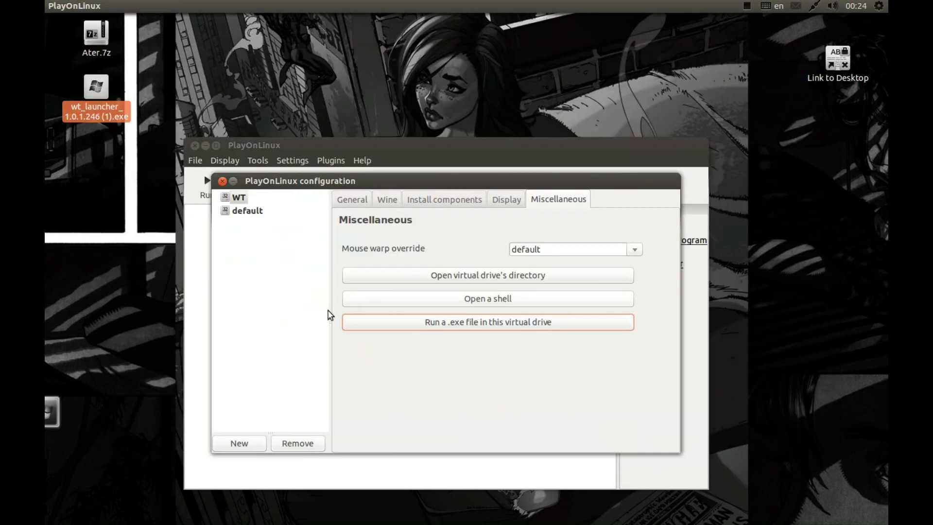
click(338, 202)
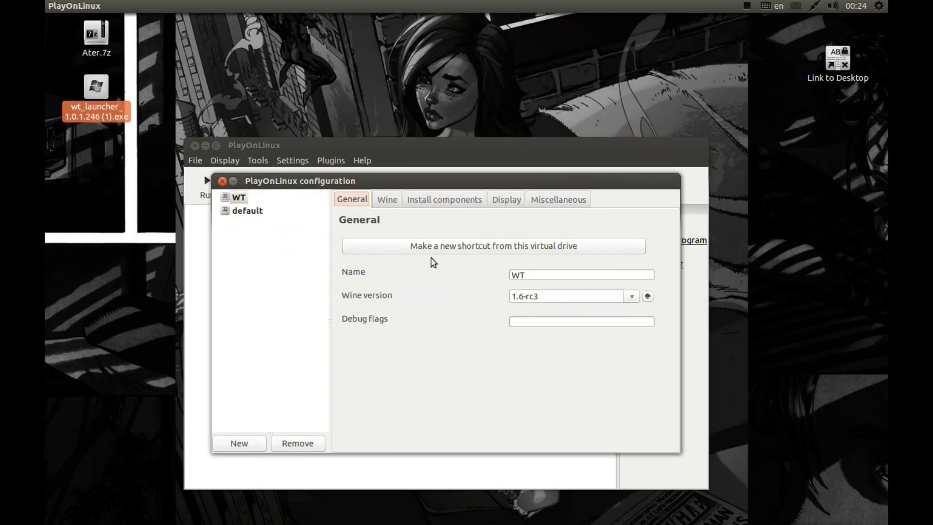
click(477, 253)
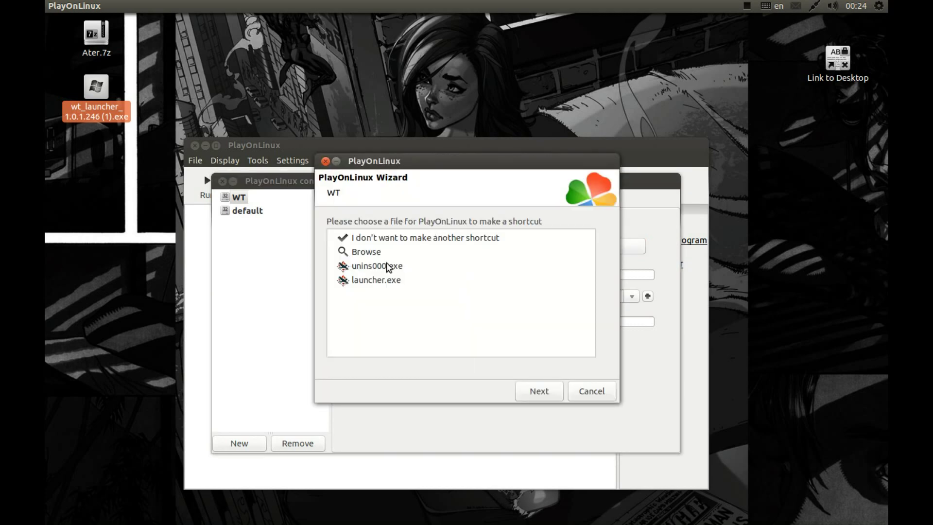
click(371, 281)
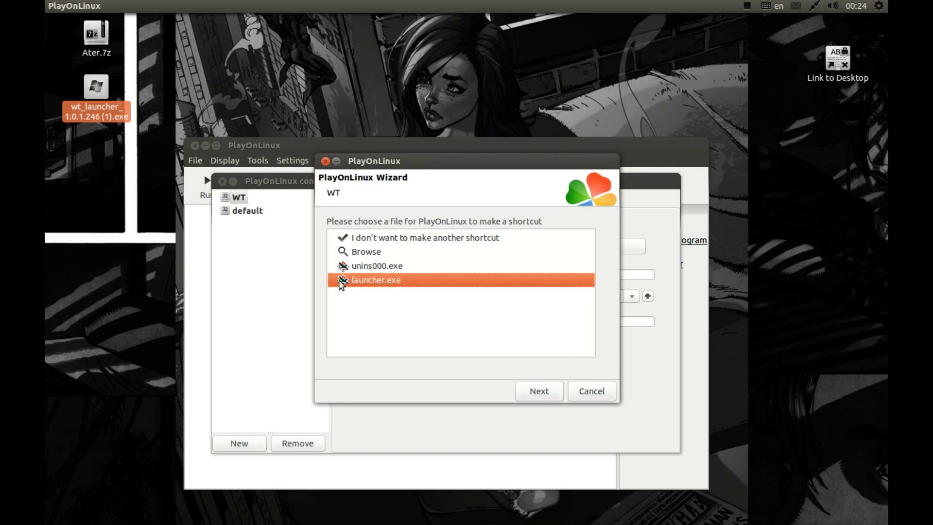
click(543, 392)
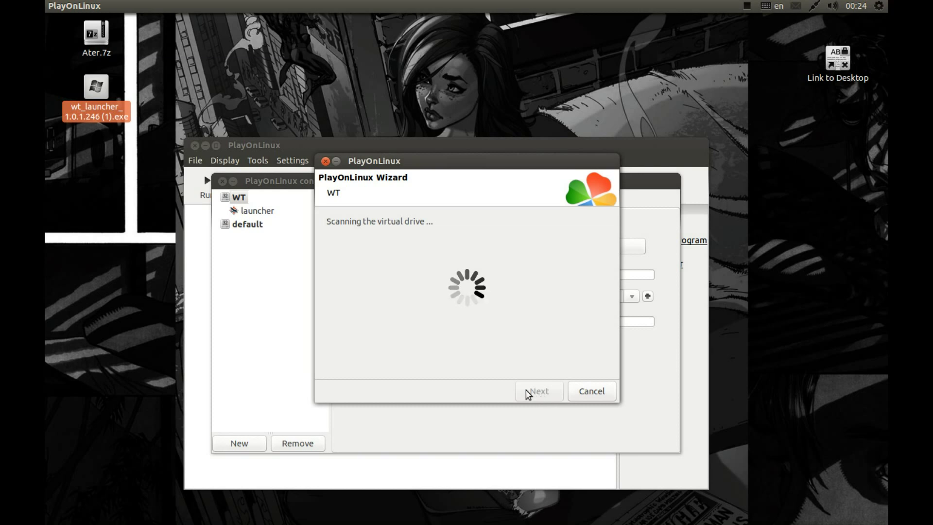
click(326, 161)
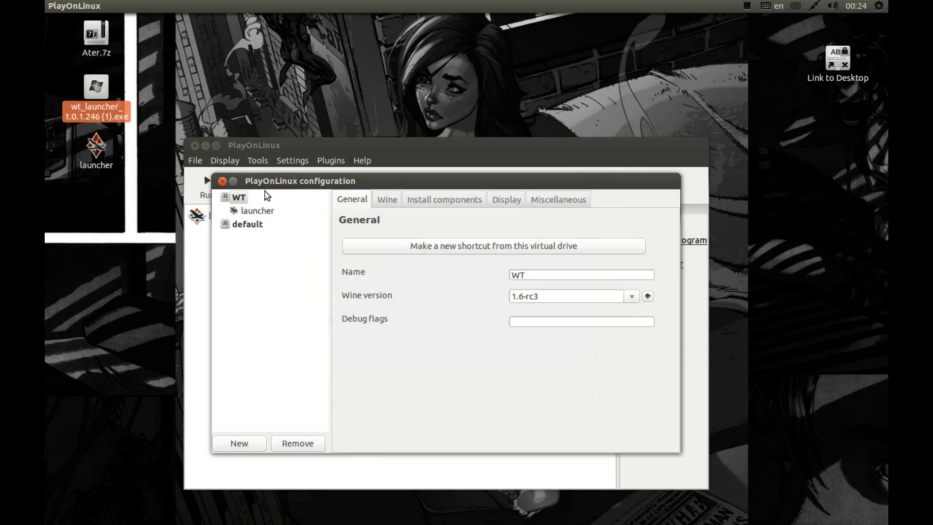
Close the WT drive configuration and return to the War Thunder launcher window.
click(232, 181)
mouse_move(51, 377)
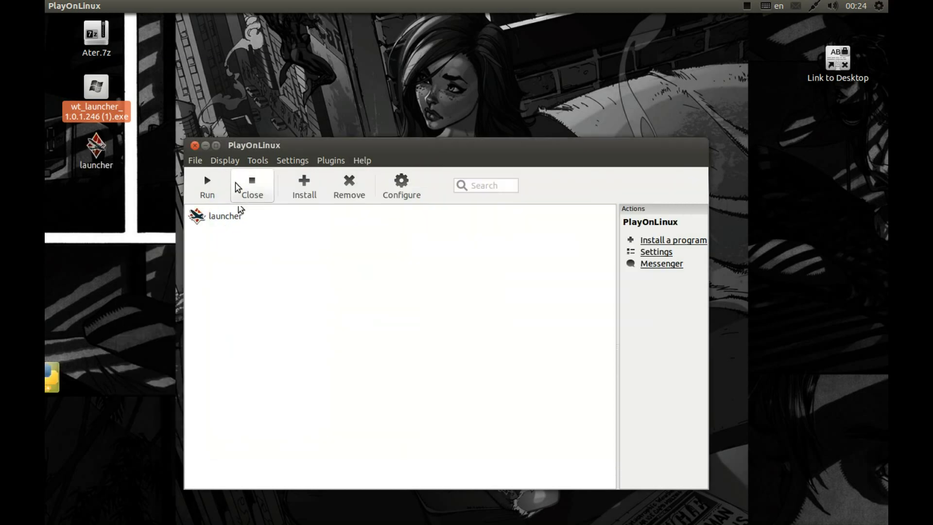
click(62, 342)
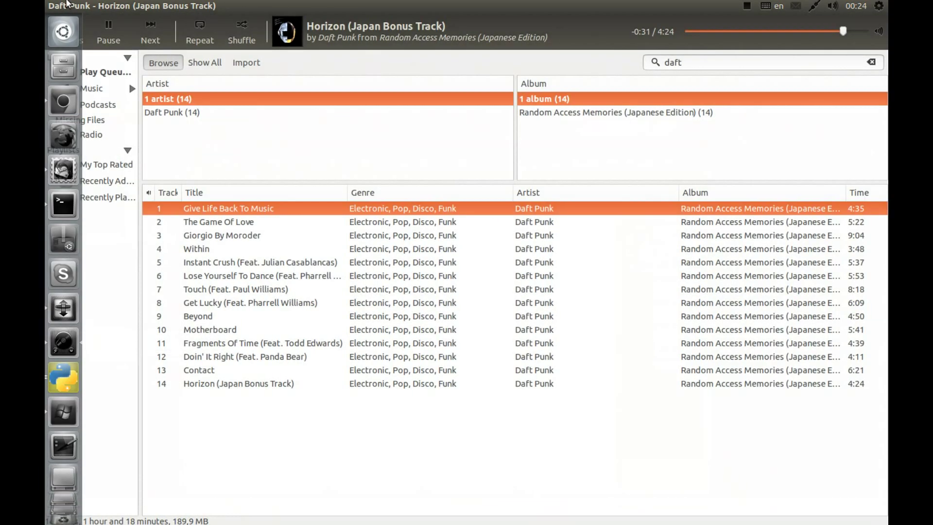
click(63, 5)
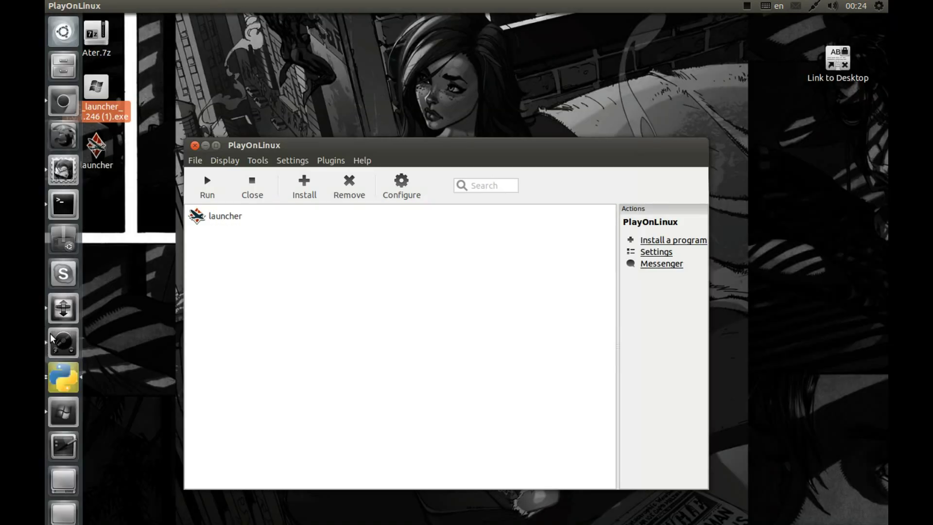
click(69, 412)
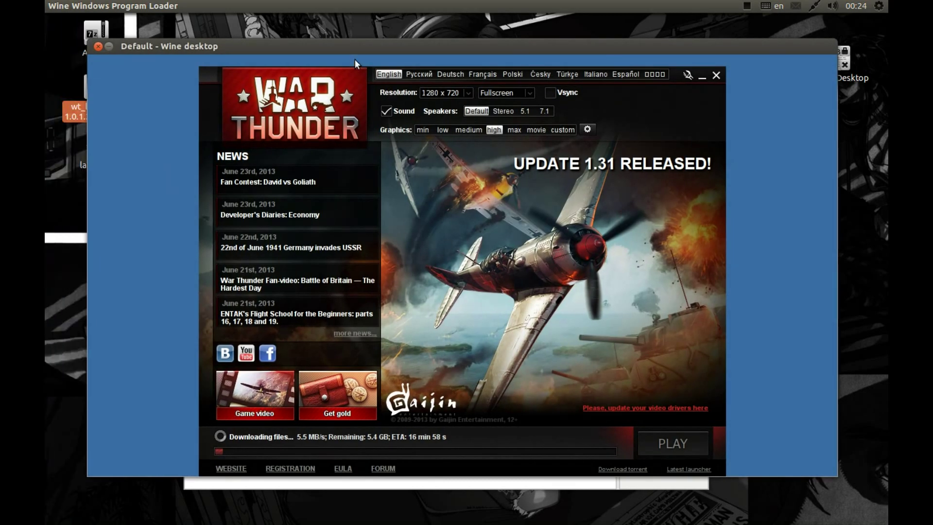
Nudge the launcher window and wait until the download shows 'Download completed'.
drag(346, 52, 375, 63)
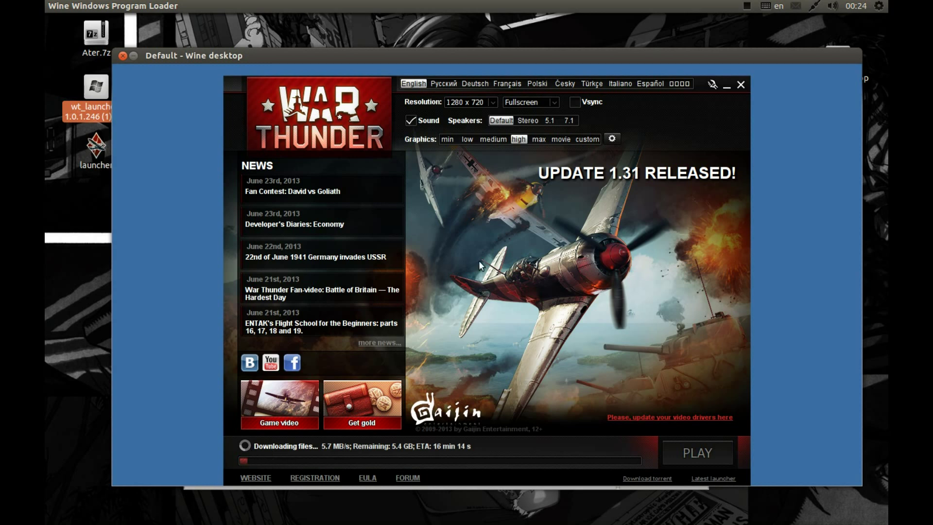
click(748, 3)
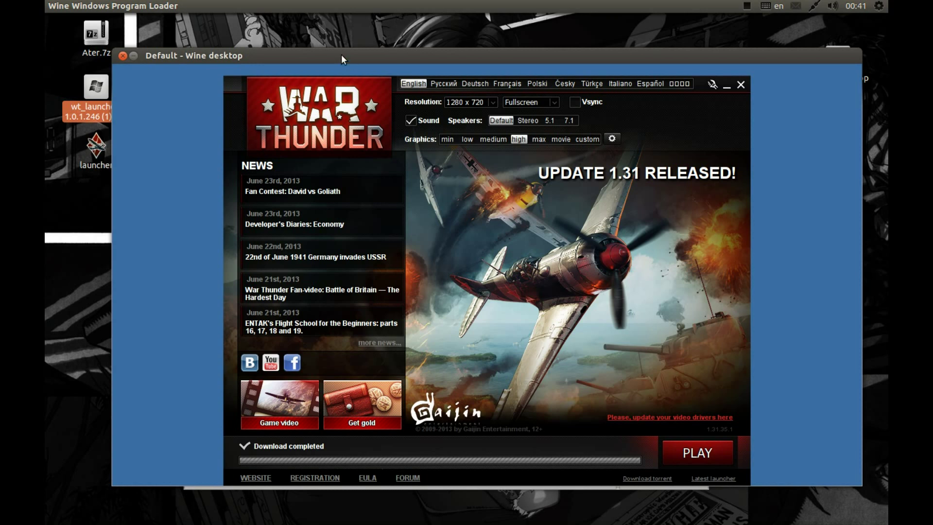
Launch War Thunder on low graphics, continuing past the outdated videocard driver warning.
drag(341, 55, 335, 54)
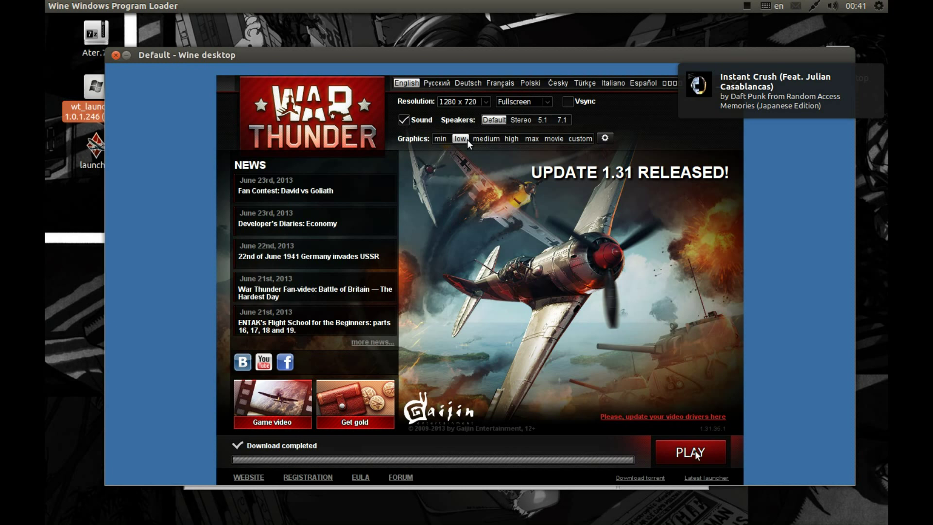
click(666, 417)
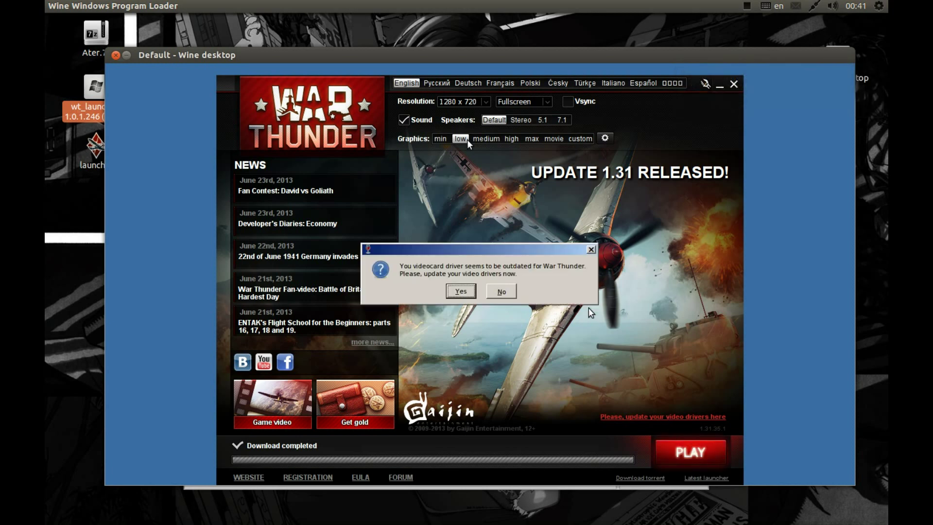
click(496, 291)
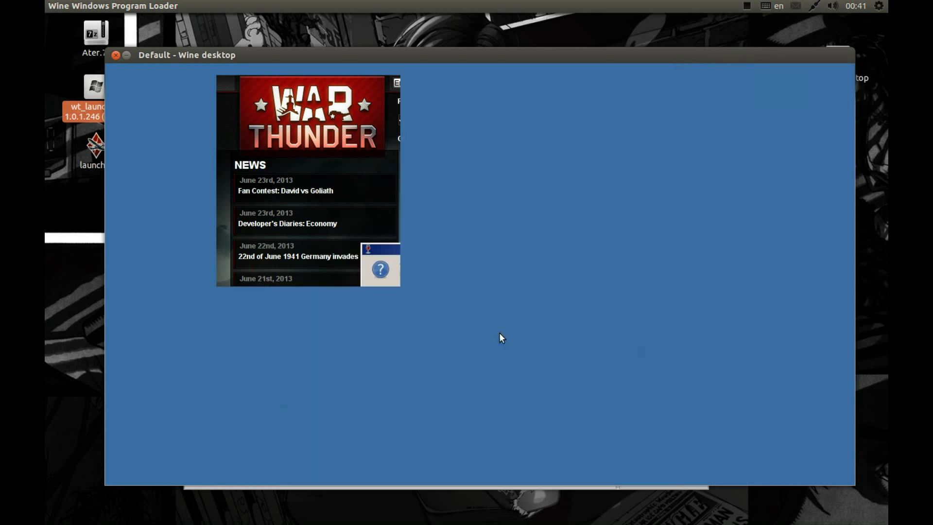